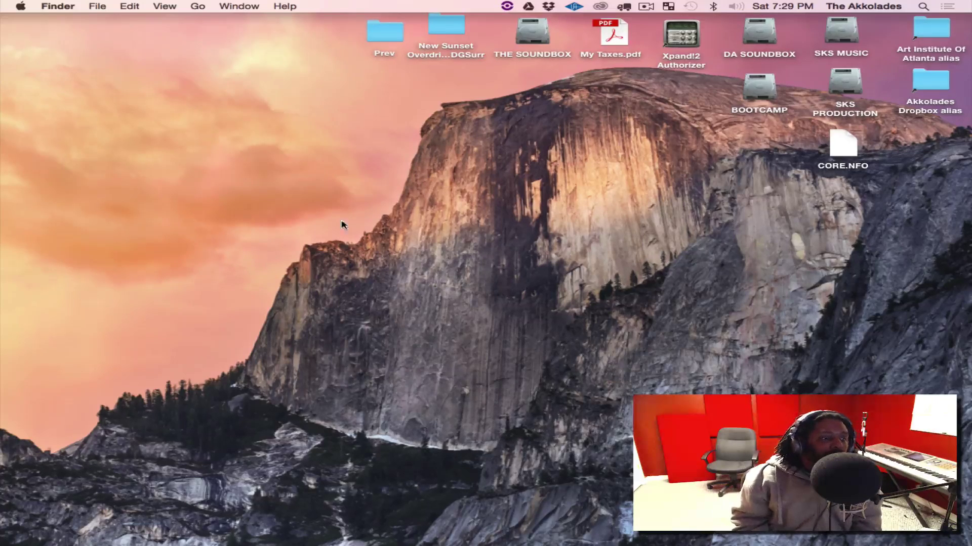
{"action": "mouse_move", "coordinate": [582, 544]}
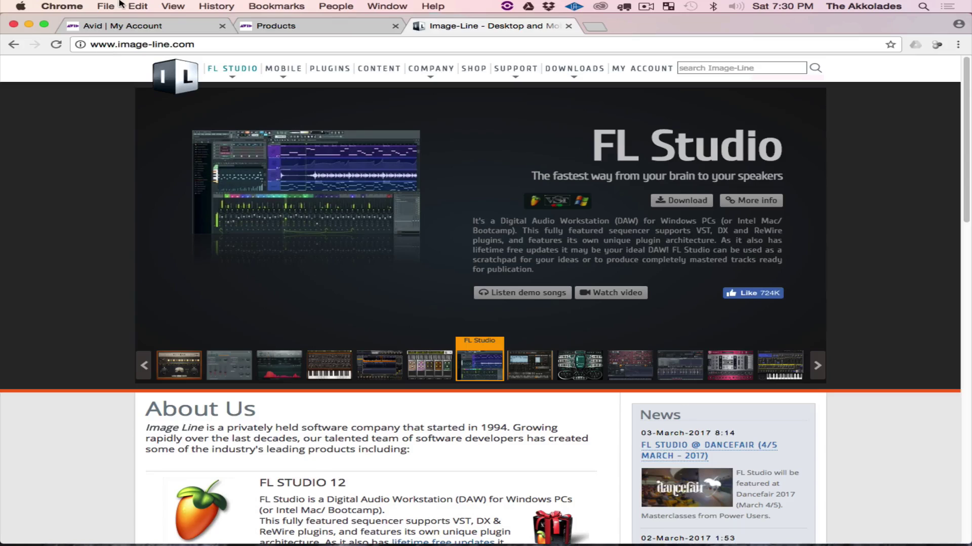
- Download the FL Studio 12 OS X Alpha dmg via the 'Also own a Mac?' offer on My Account
{"action": "left_click", "coordinate": [656, 73]}
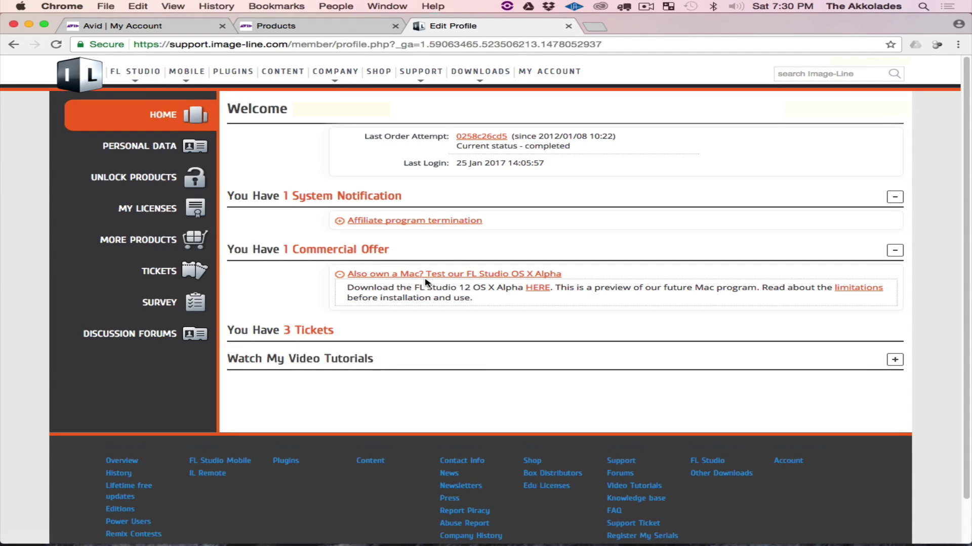
{"action": "left_click", "coordinate": [535, 290]}
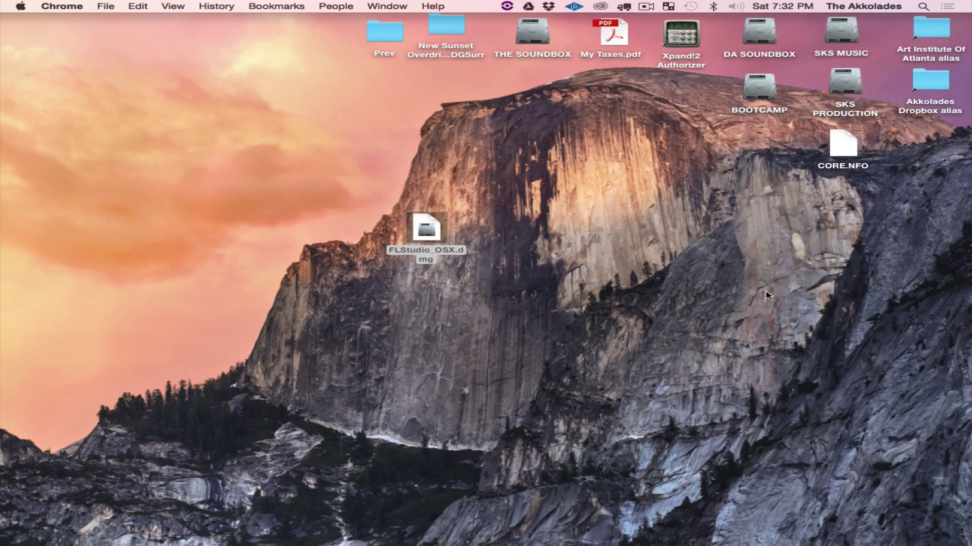
- Switch to Finder and mount the FLStudio_OSX.dmg disk image
{"action": "mouse_move", "coordinate": [776, 506]}
{"action": "key", "text": "super+Tab"}
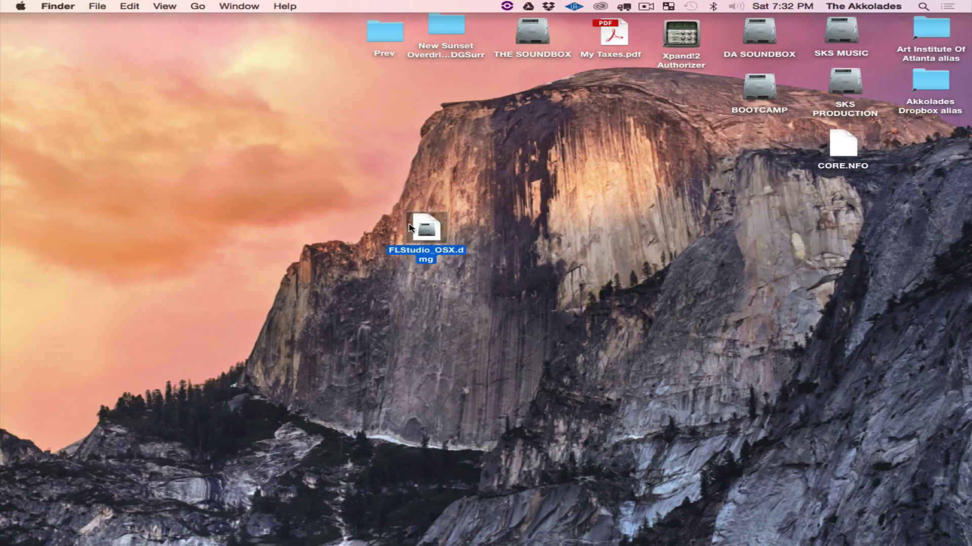
{"action": "double_click", "coordinate": [425, 230]}
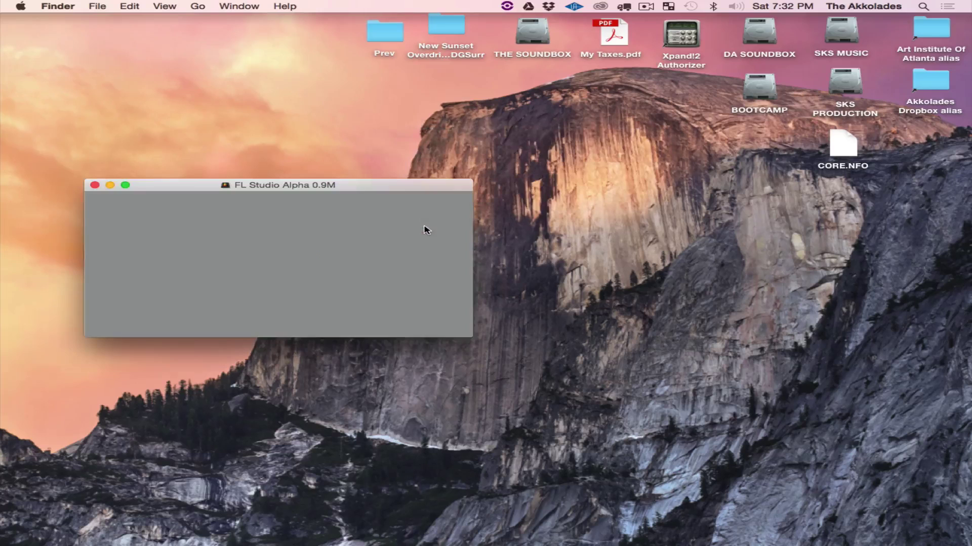
- Reposition the FL Studio Alpha 0.9M window and launch FL Studio.pkg
{"action": "left_click", "coordinate": [372, 185]}
{"action": "left_click_drag", "start_coordinate": [372, 184], "coordinate": [405, 142]}
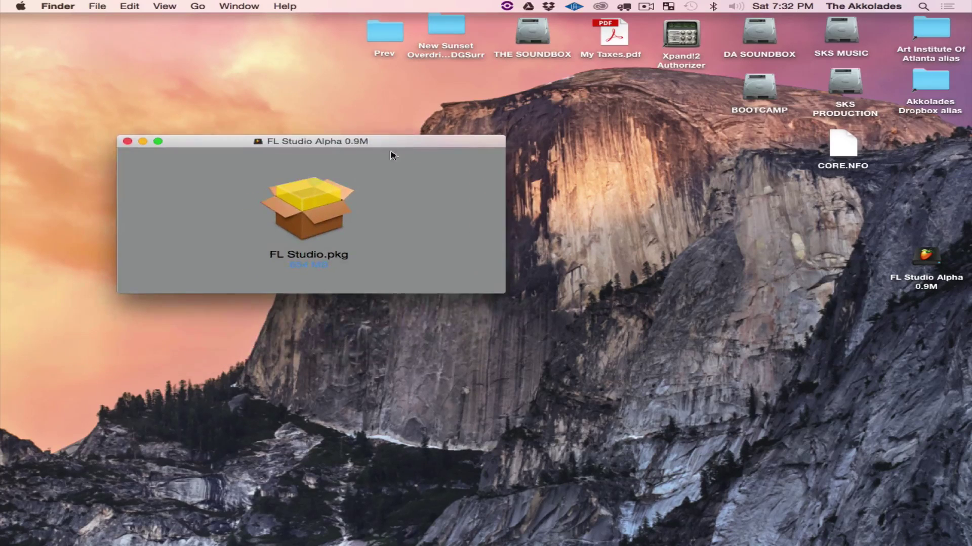
{"action": "left_click", "coordinate": [296, 211]}
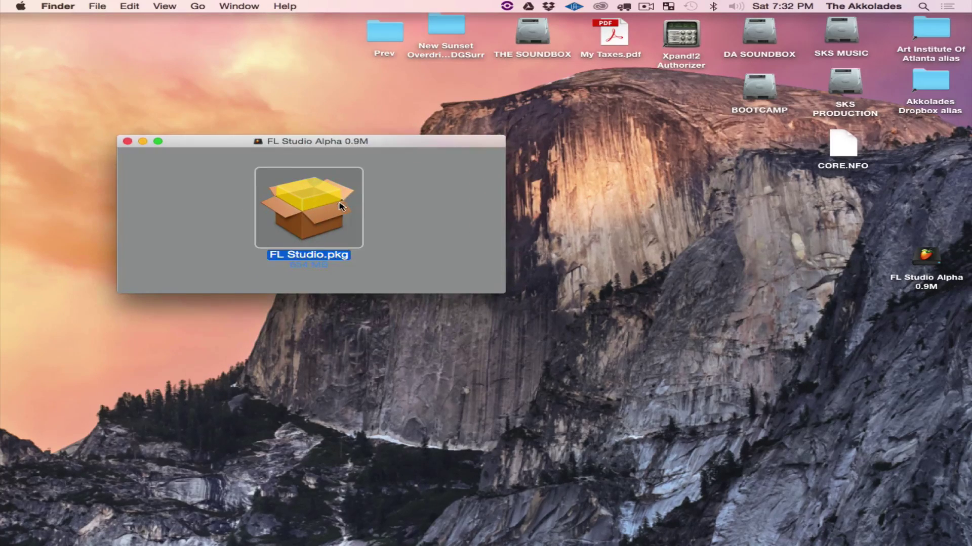
{"action": "double_click", "coordinate": [300, 212]}
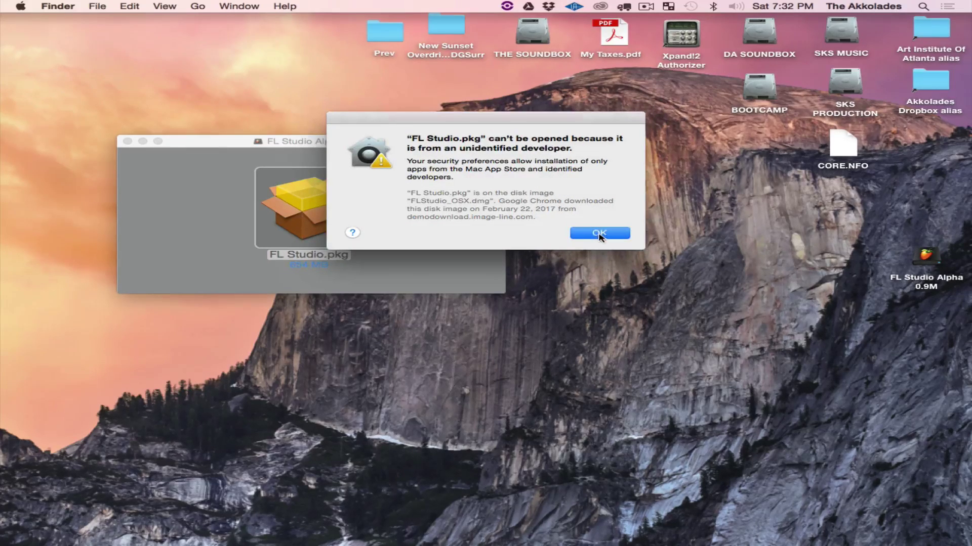
- Bypass the unidentified-developer block by opening FL Studio.pkg from its context menu and confirming
{"action": "left_click", "coordinate": [600, 235]}
{"action": "right_click", "coordinate": [307, 207]}
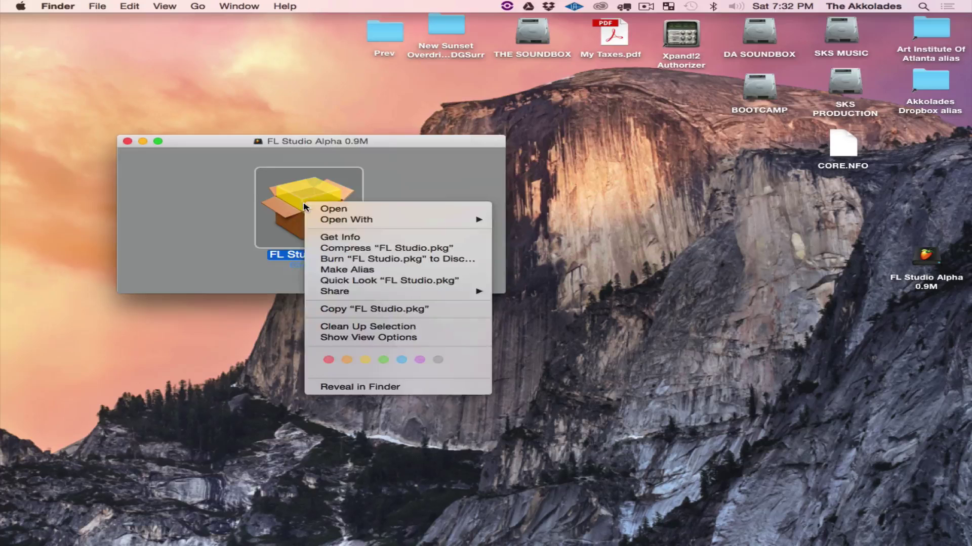
{"action": "left_click", "coordinate": [346, 210]}
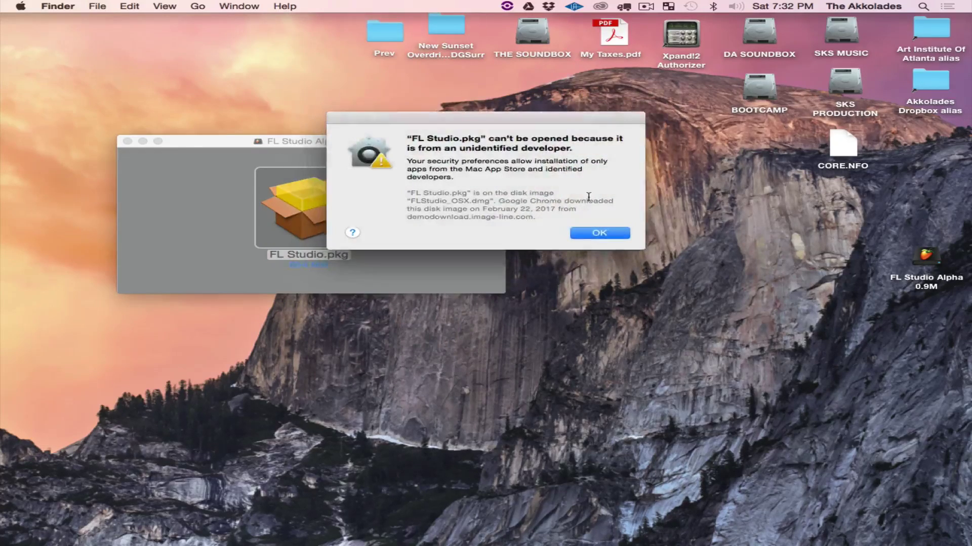
{"action": "left_click", "coordinate": [600, 233]}
{"action": "right_click", "coordinate": [329, 208]}
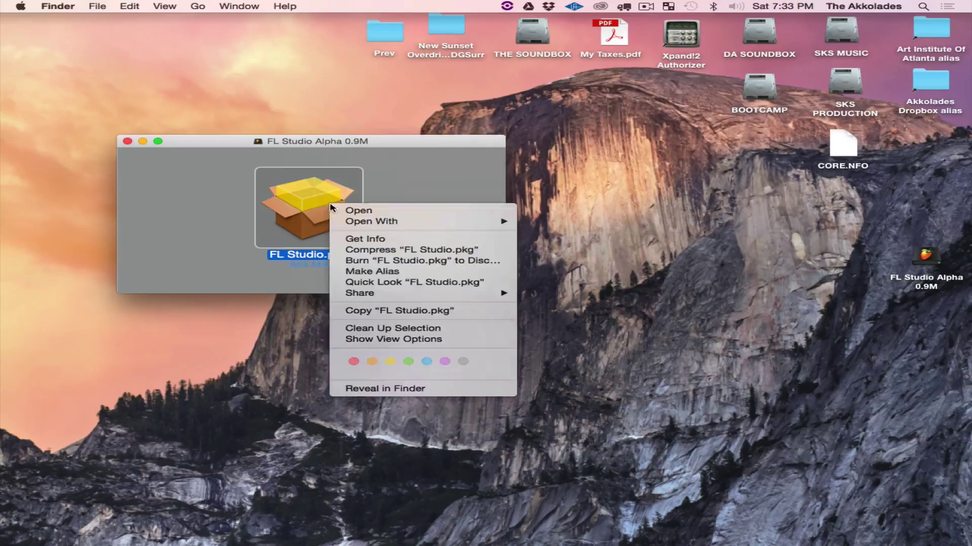
{"action": "left_click", "coordinate": [361, 210]}
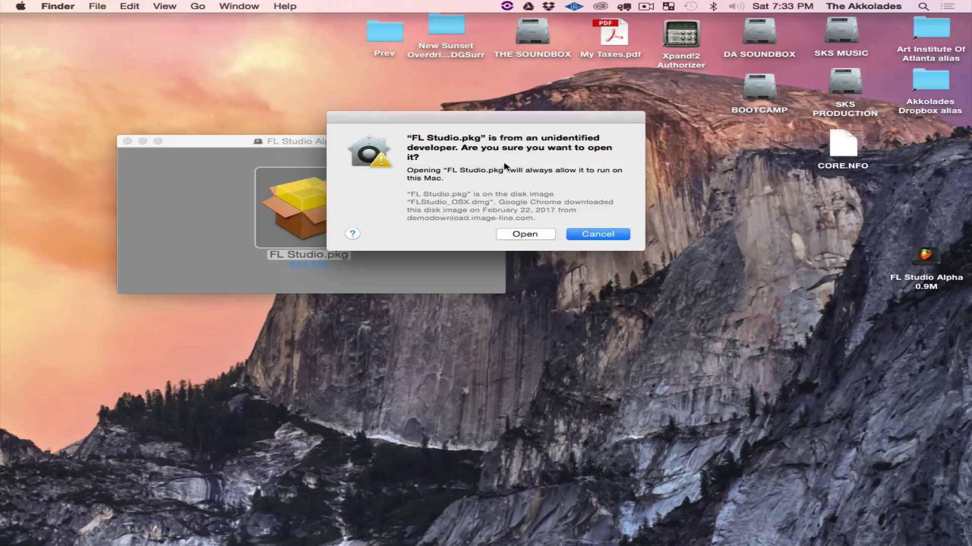
{"action": "left_click", "coordinate": [528, 234]}
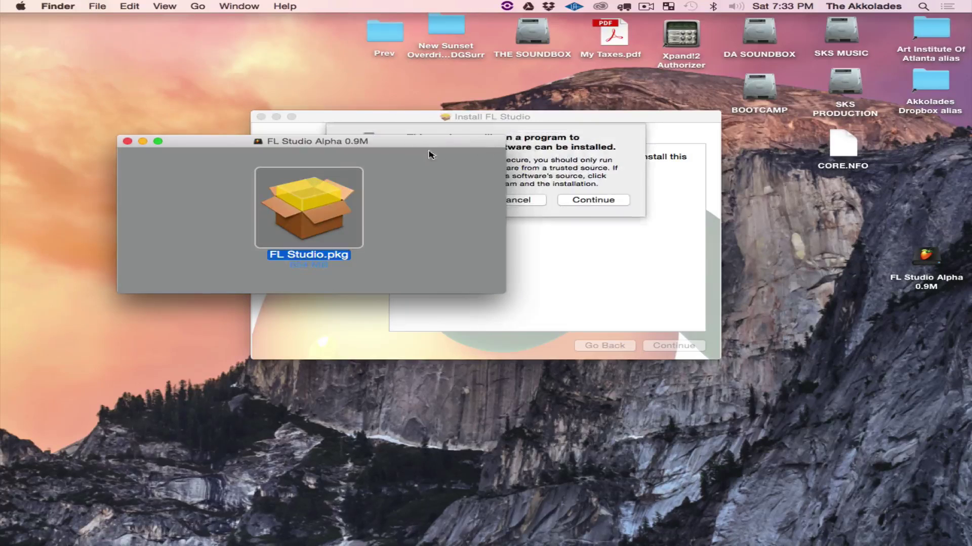
- Cancel the Install FL Studio pre-install check and close the FL Studio Alpha 0.9M window
{"action": "left_click", "coordinate": [527, 117]}
{"action": "left_click_drag", "start_coordinate": [526, 118], "coordinate": [560, 107]}
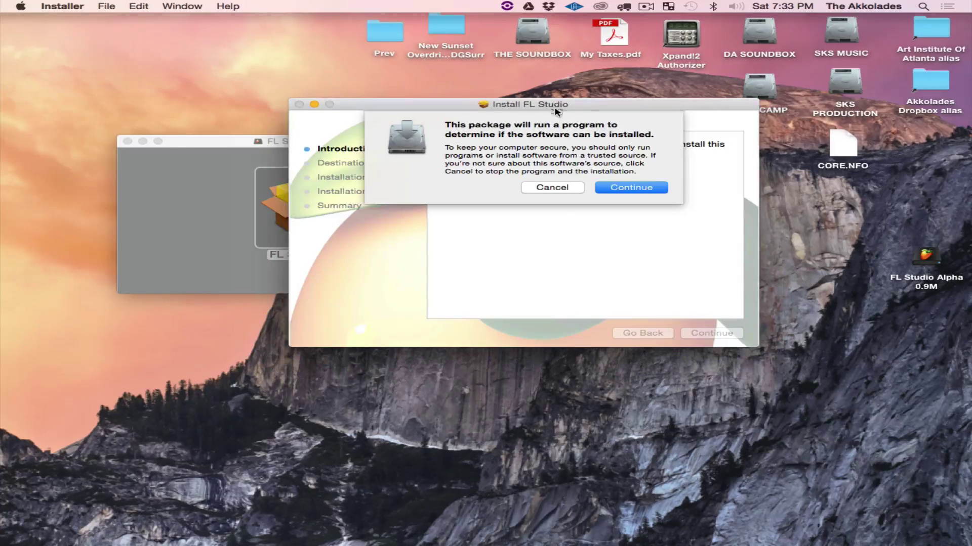
{"action": "left_click", "coordinate": [537, 187]}
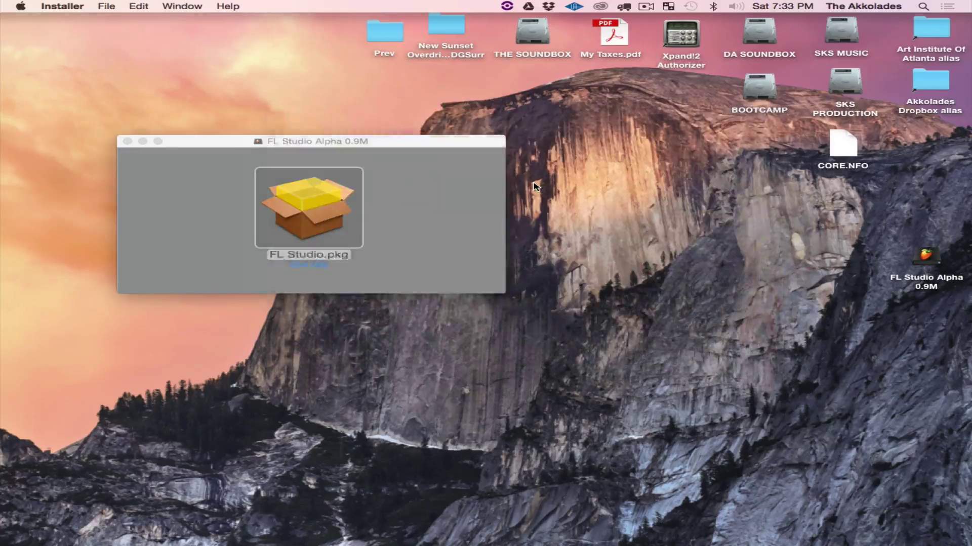
{"action": "left_click", "coordinate": [128, 141]}
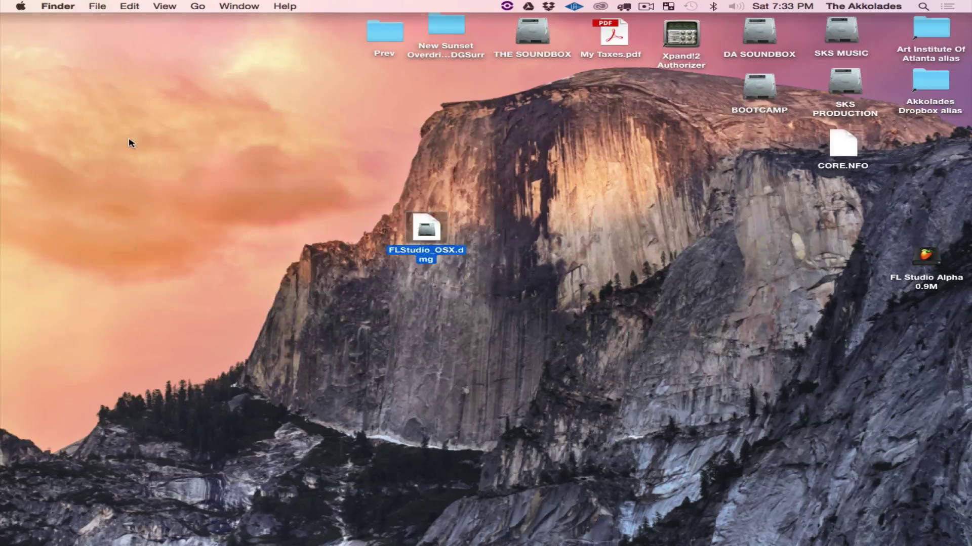
- Eject the FL Studio Alpha 0.9M disk
{"action": "left_click", "coordinate": [568, 205]}
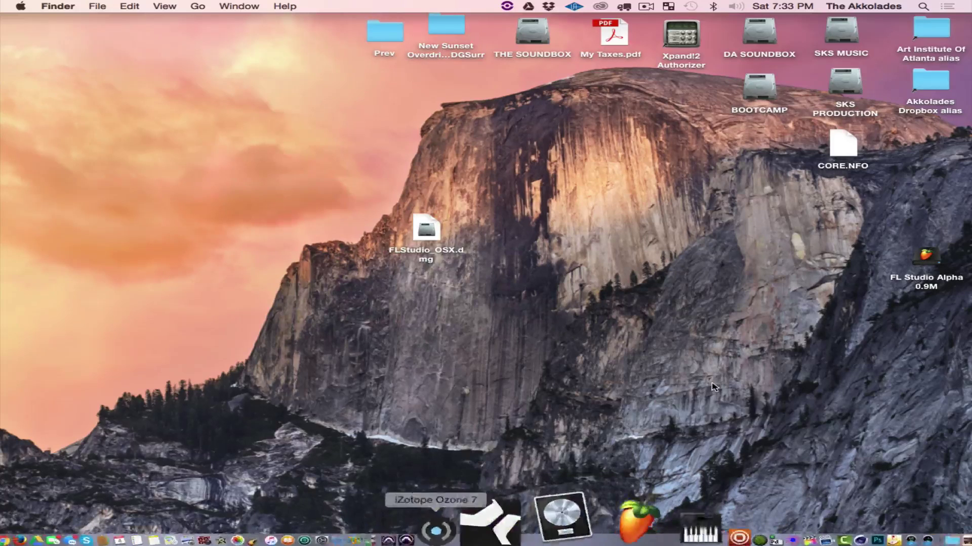
{"action": "right_click", "coordinate": [934, 261]}
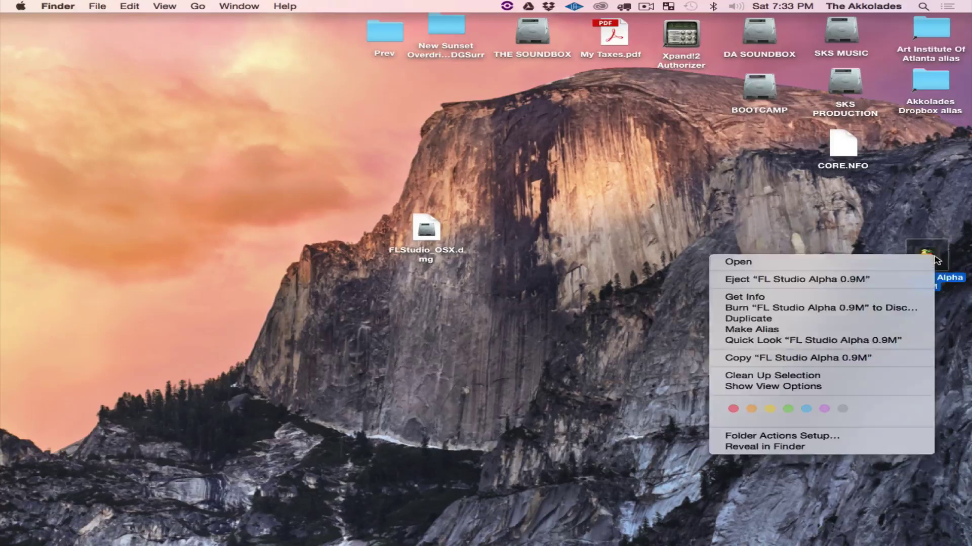
{"action": "left_click", "coordinate": [865, 279]}
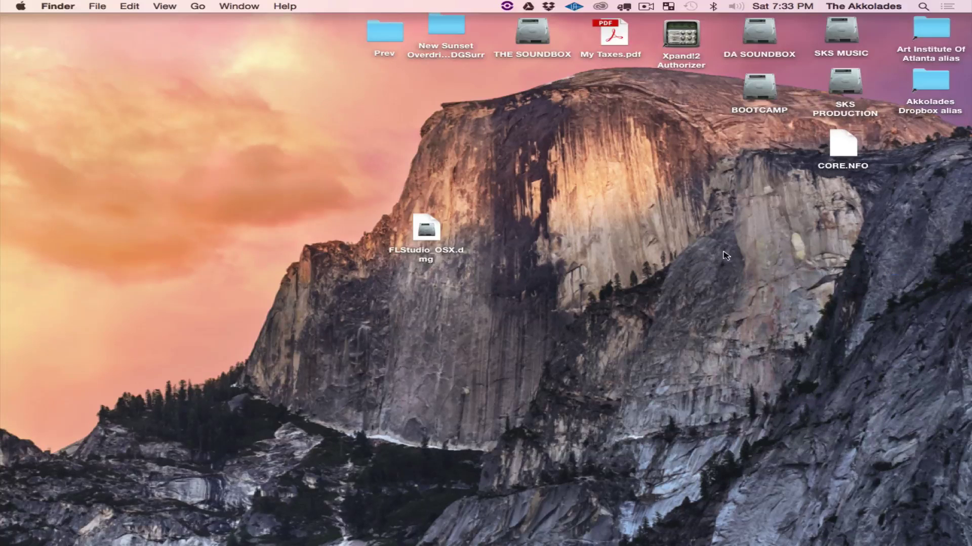
- Launch FL Studio from the Dock, force-quit it, and ignore the crash report
{"action": "mouse_move", "coordinate": [608, 506]}
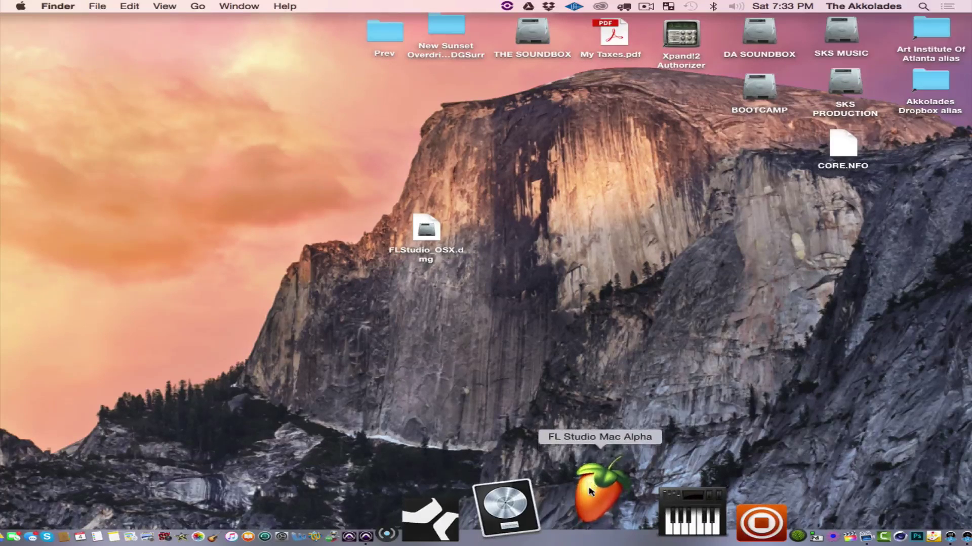
{"action": "left_click", "coordinate": [590, 490]}
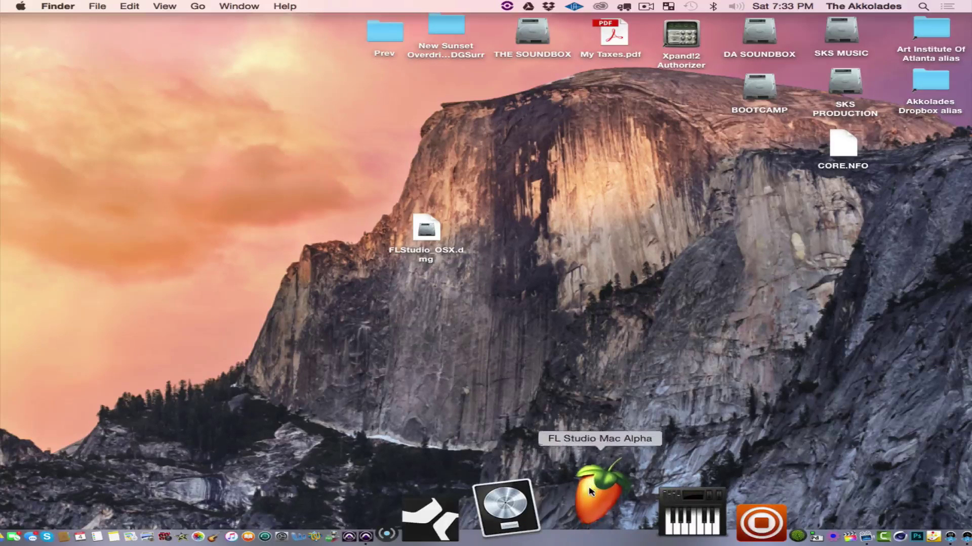
{"action": "right_click", "coordinate": [589, 490]}
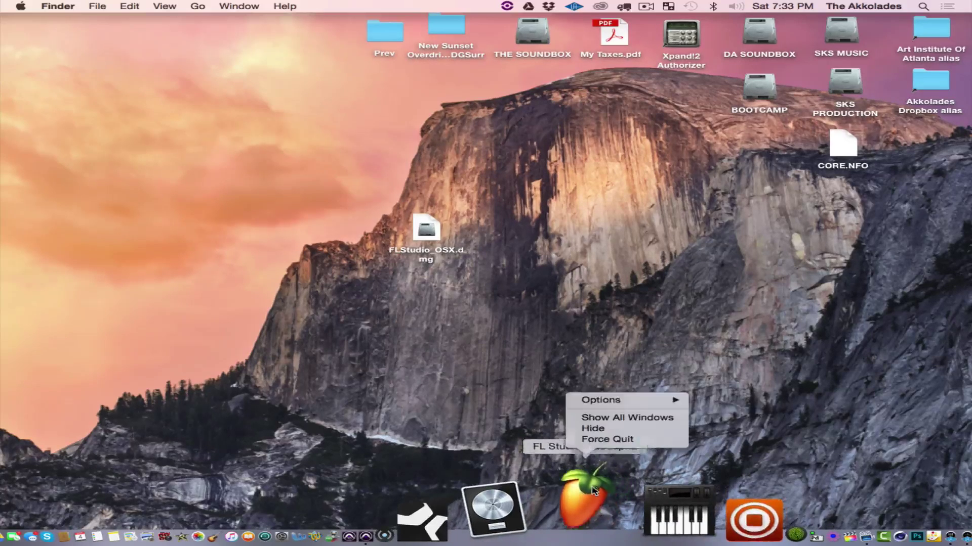
{"action": "left_click", "coordinate": [609, 440]}
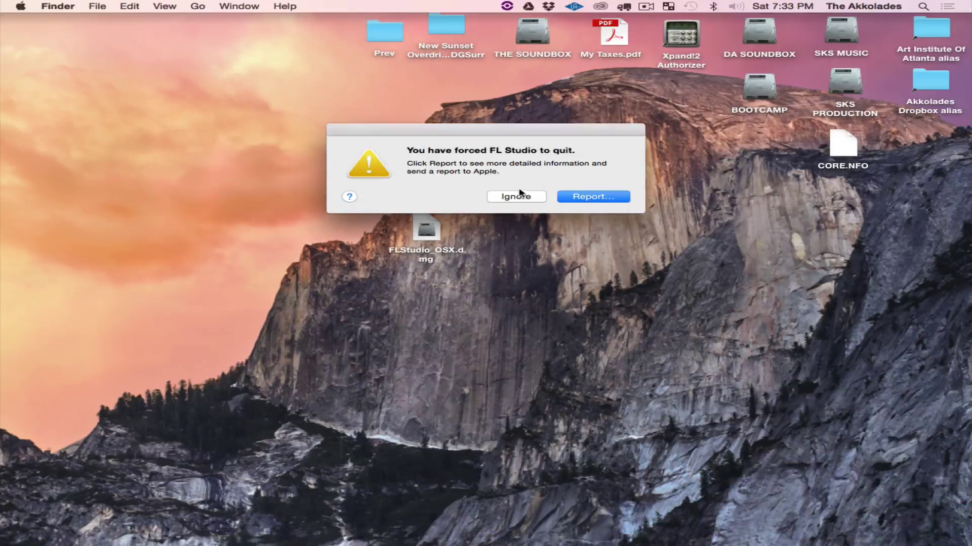
{"action": "left_click", "coordinate": [511, 198]}
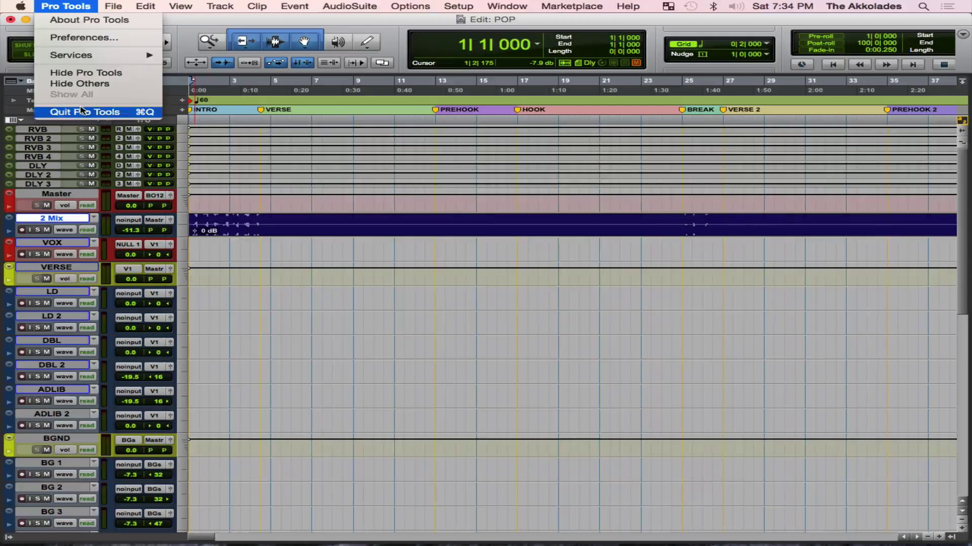
- Quit Pro Tools, saving the POP session
{"action": "left_click", "coordinate": [81, 110]}
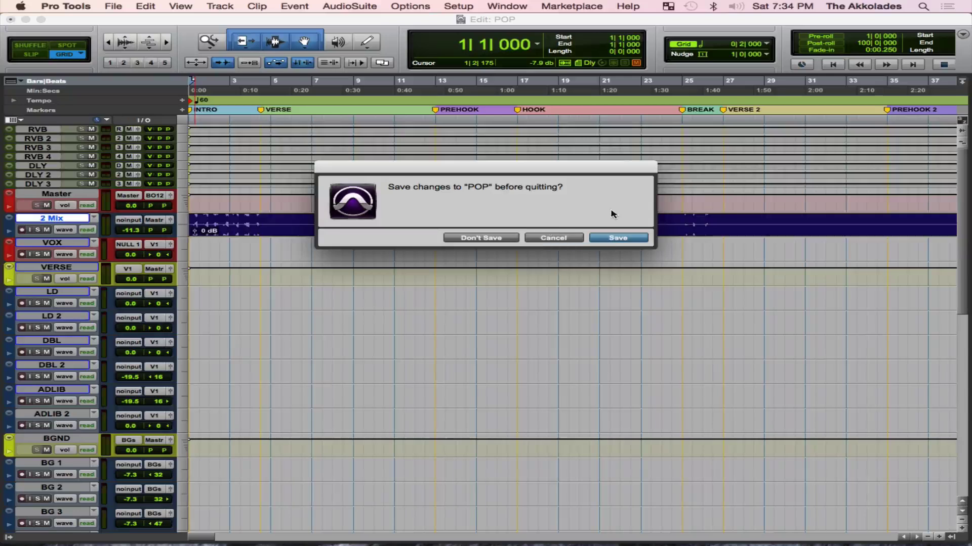
{"action": "left_click", "coordinate": [618, 238]}
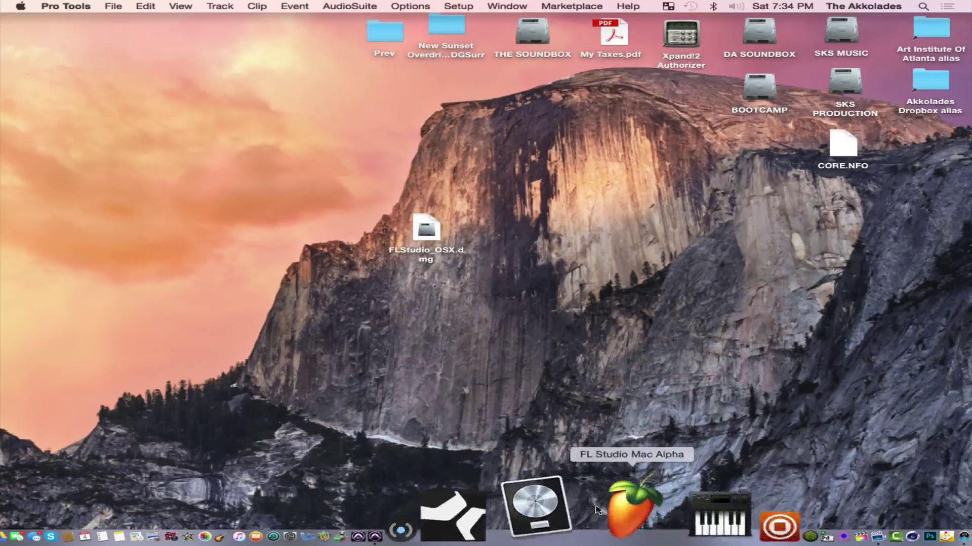
- Launch FL Studio Mac Alpha from the Dock to an empty Pattern 1 project at 140 tempo
{"action": "left_click", "coordinate": [602, 509]}
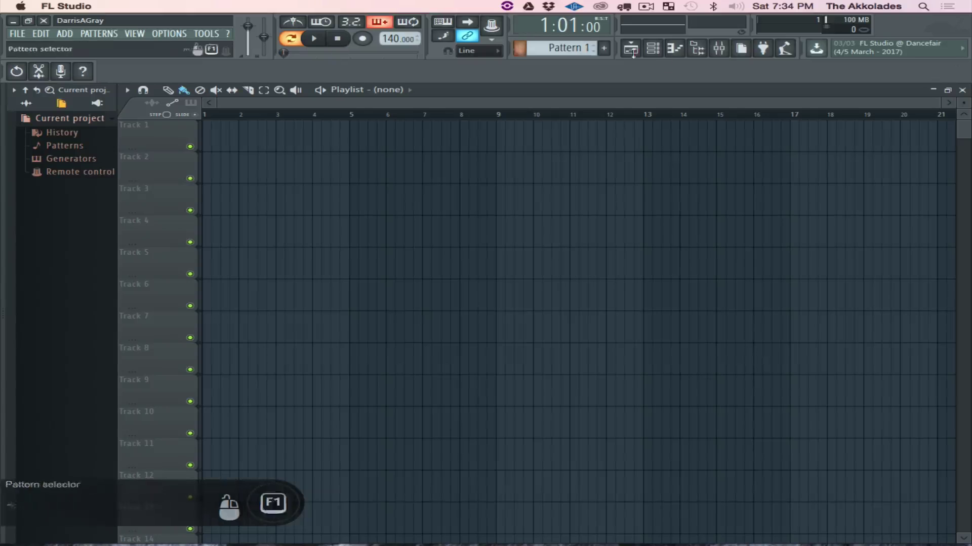
- Load the BWB VAULT SNARE (Air) sample from the All browser into the Channel rack below the Sampler
{"action": "left_click", "coordinate": [653, 48]}
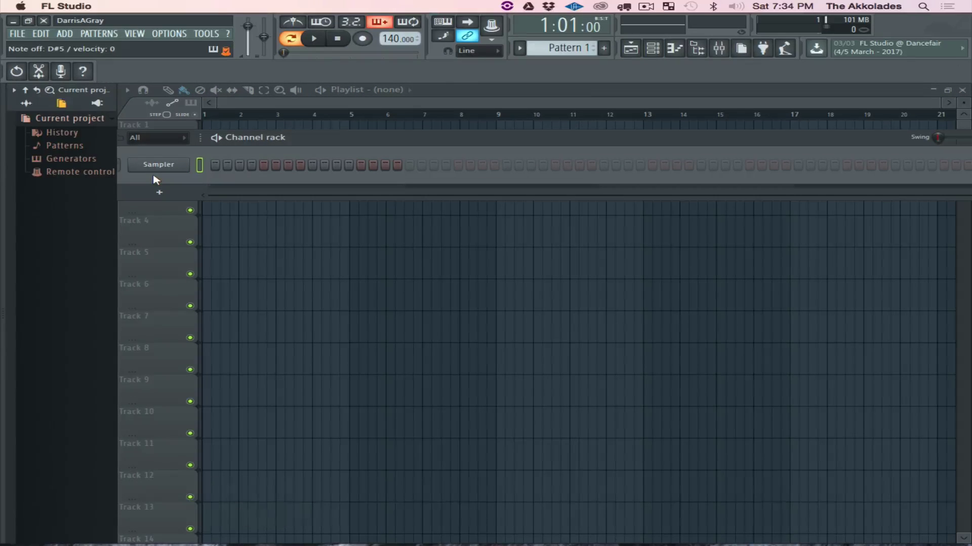
{"action": "mouse_move", "coordinate": [55, 149]}
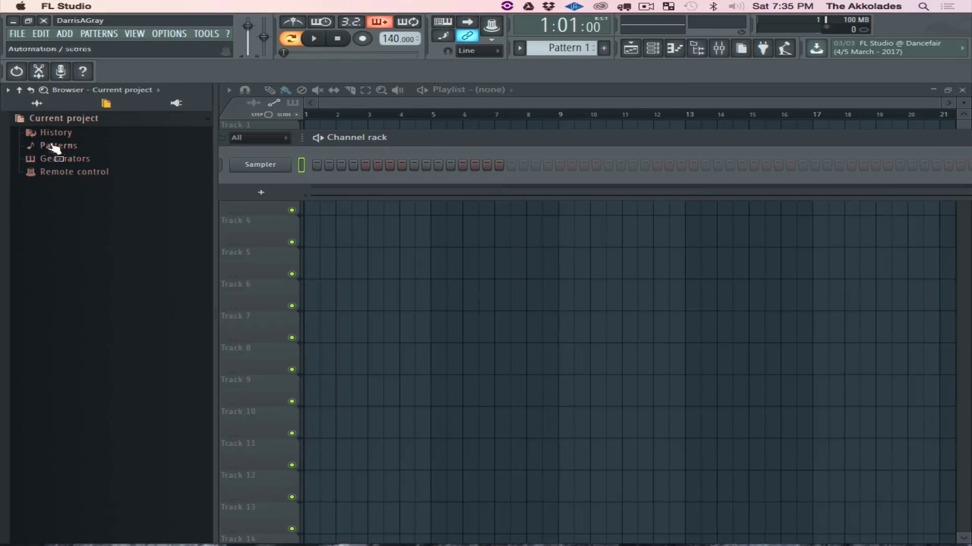
{"action": "left_click", "coordinate": [175, 103]}
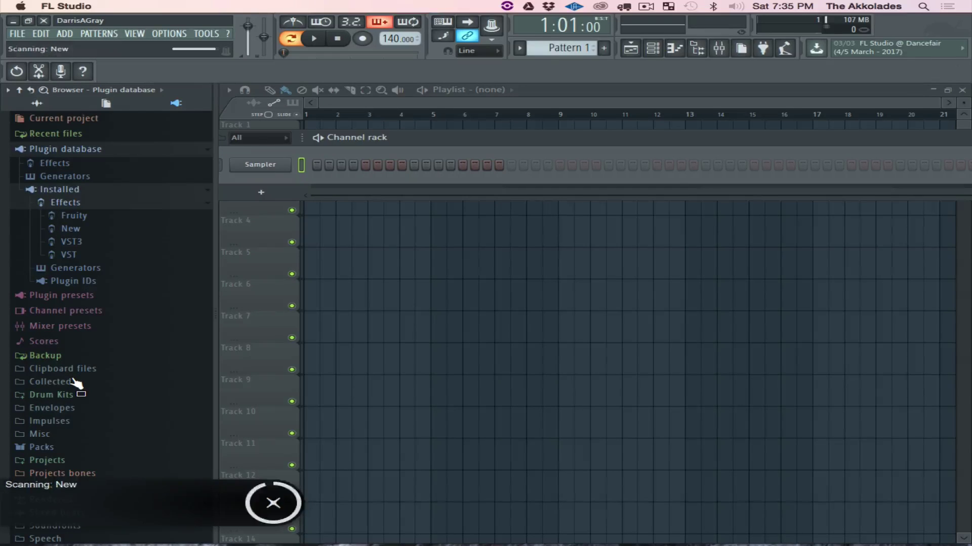
{"action": "scroll", "coordinate": [87, 495], "scroll_direction": "down", "scroll_amount": 10}
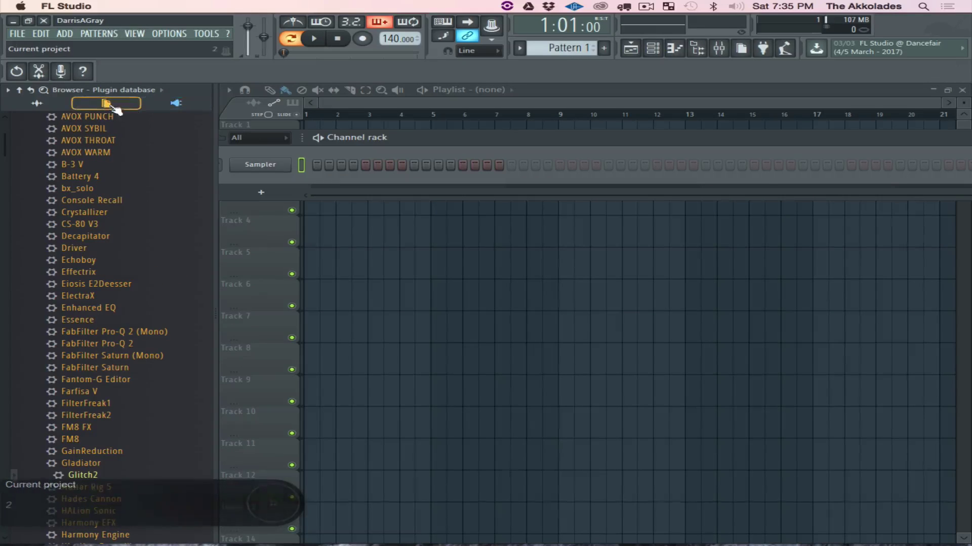
{"action": "left_click", "coordinate": [49, 106]}
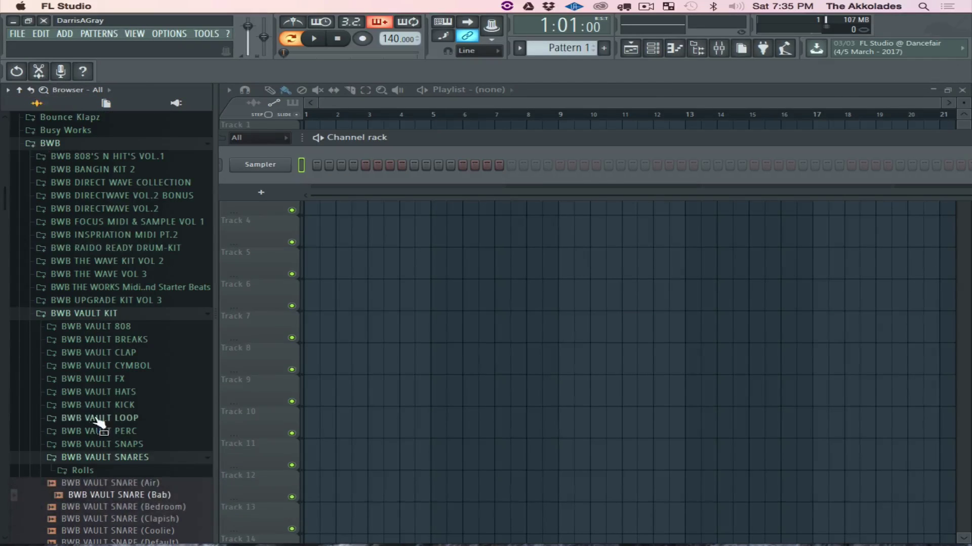
{"action": "key", "text": "Up"}
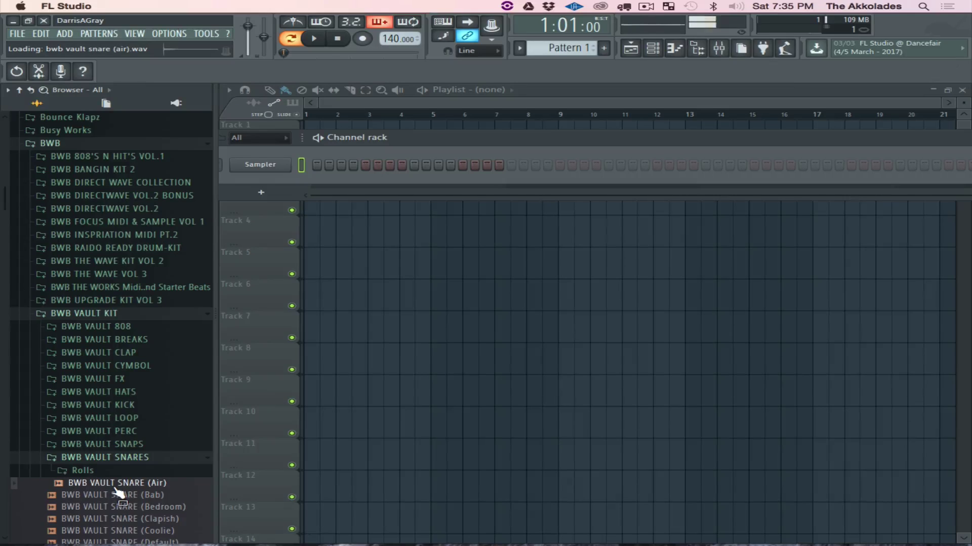
{"action": "left_click_drag", "start_coordinate": [123, 473], "coordinate": [73, 181]}
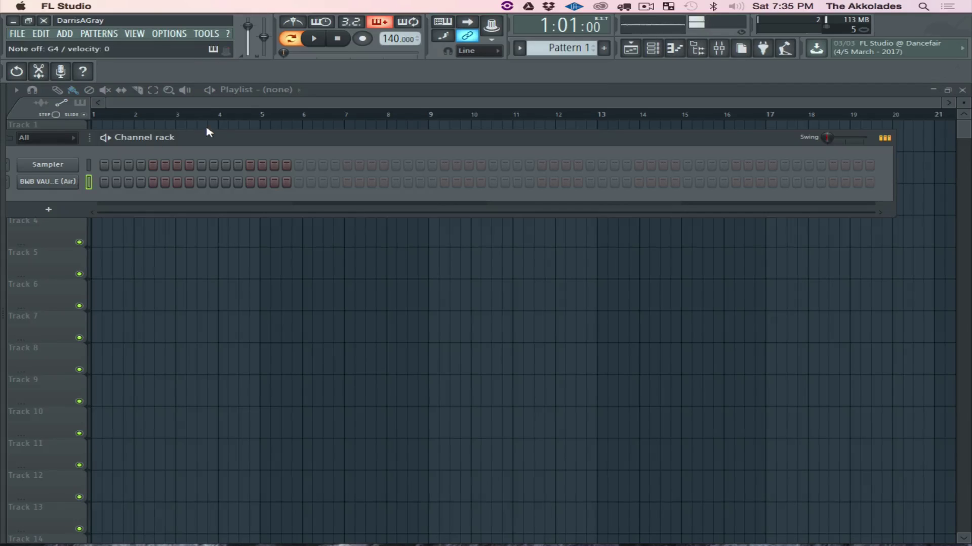
- Record three snare hits into Pattern 1 with countdown and metronome enabled
{"action": "left_click", "coordinate": [363, 40]}
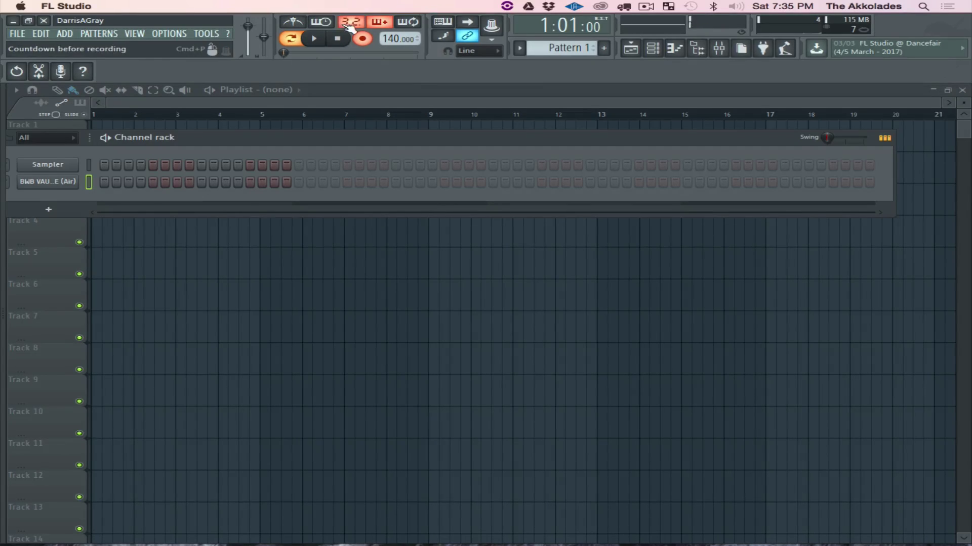
{"action": "left_click", "coordinate": [356, 24]}
{"action": "left_click", "coordinate": [293, 22]}
{"action": "left_click", "coordinate": [313, 39]}
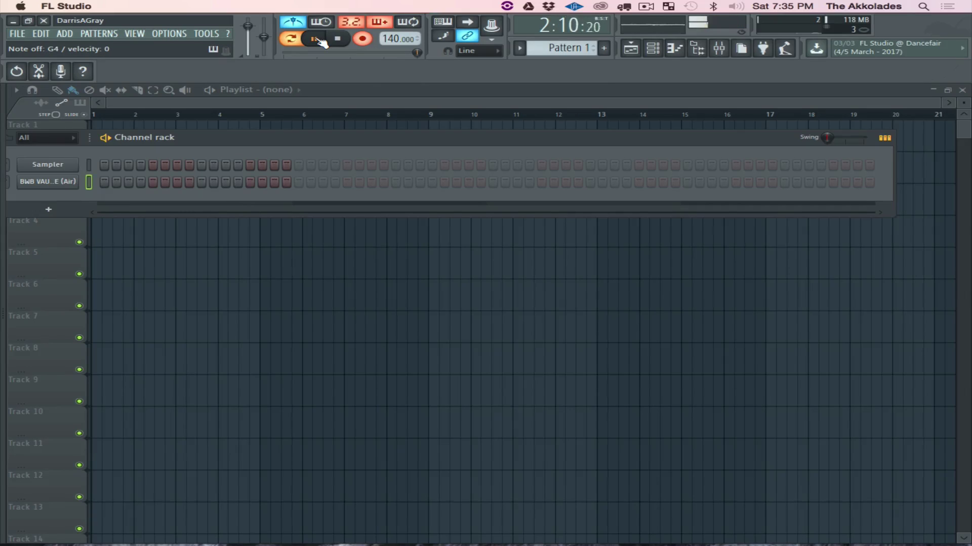
{"action": "left_click", "coordinate": [336, 40]}
- Disarm recording and play back the recorded snare pattern
{"action": "left_click", "coordinate": [314, 38]}
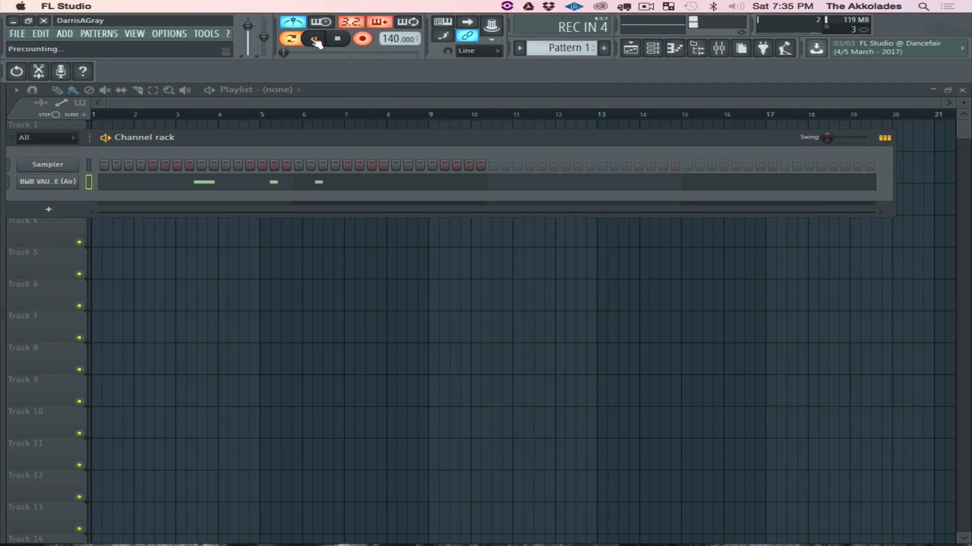
{"action": "left_click", "coordinate": [362, 39]}
{"action": "left_click", "coordinate": [351, 21]}
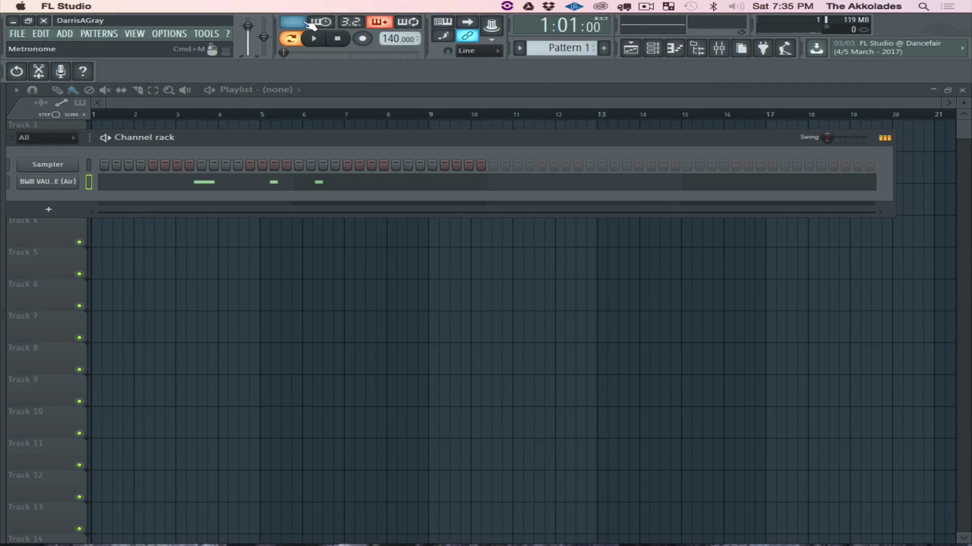
{"action": "left_click", "coordinate": [313, 39]}
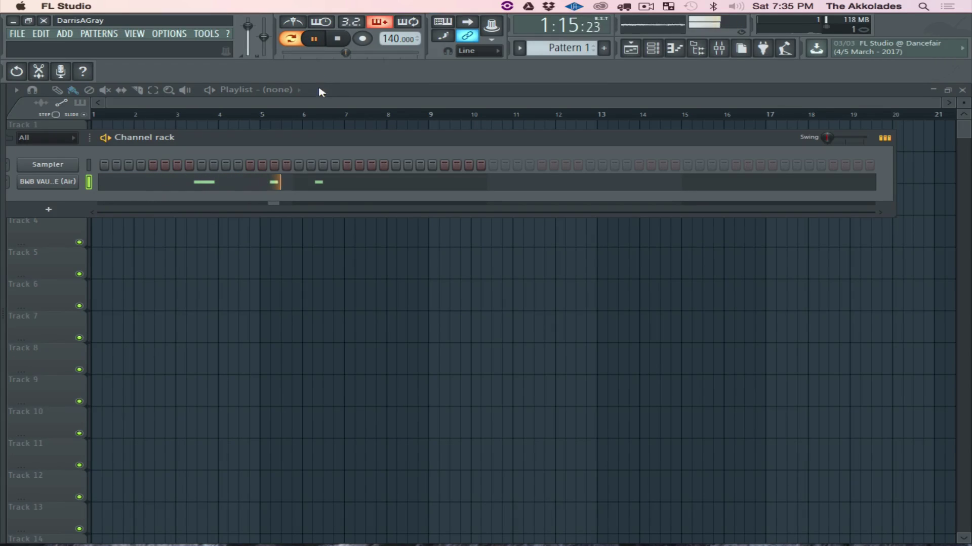
{"action": "left_click", "coordinate": [340, 40]}
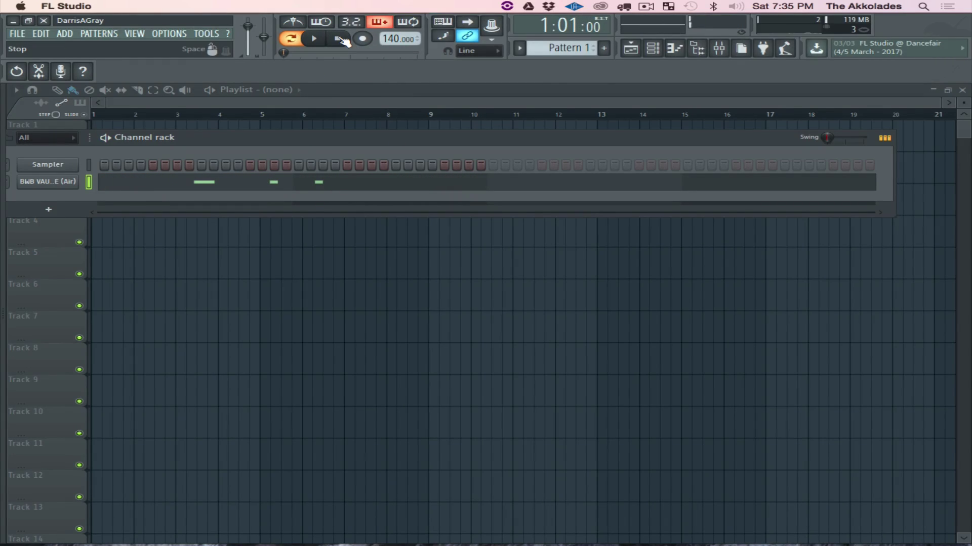